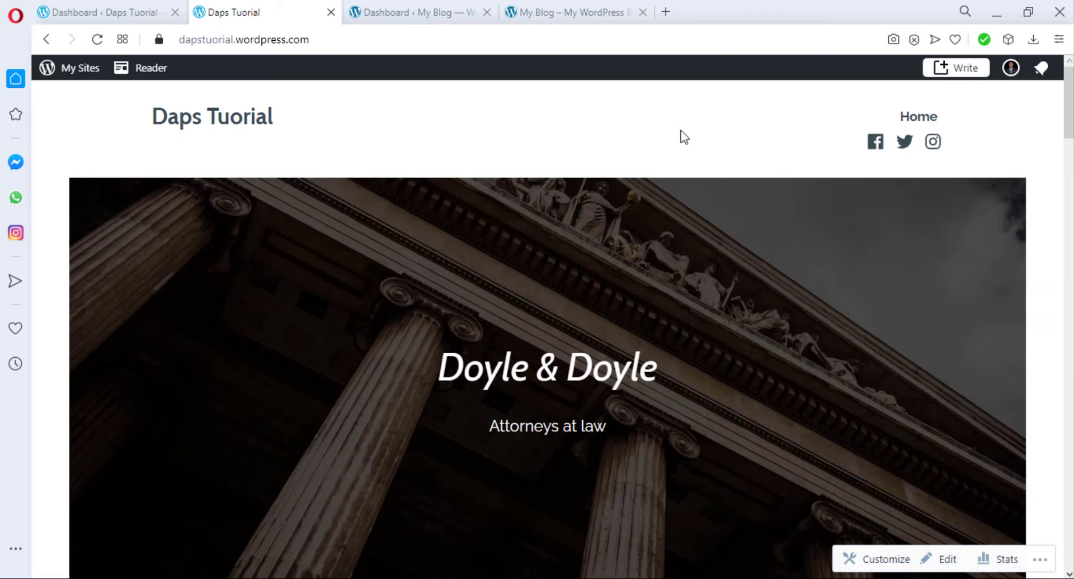
scroll(683, 137, "down", 3)
scroll(687, 143, "down", 15)
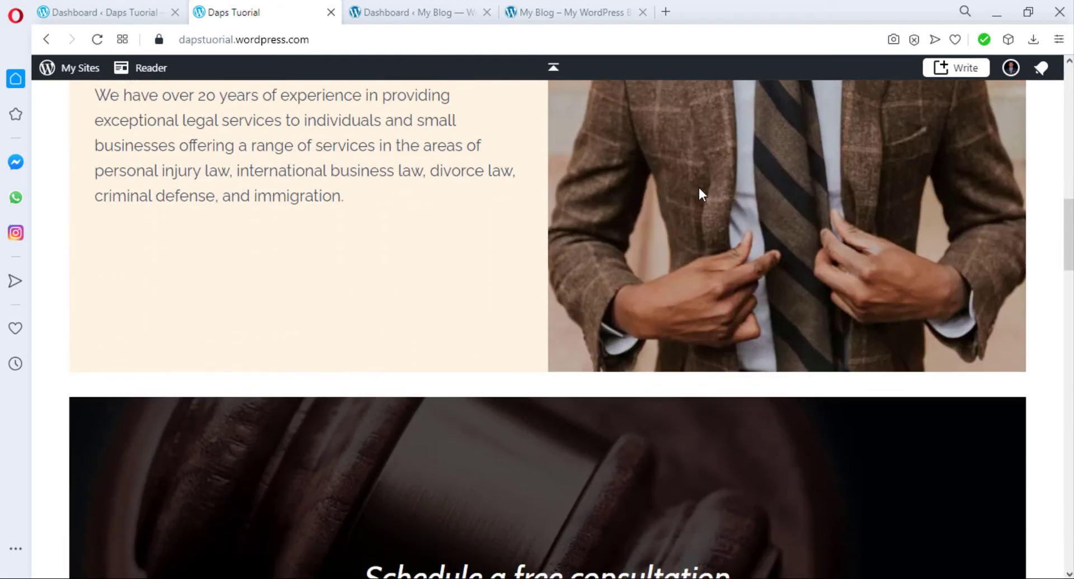
scroll(702, 200, "down", 20)
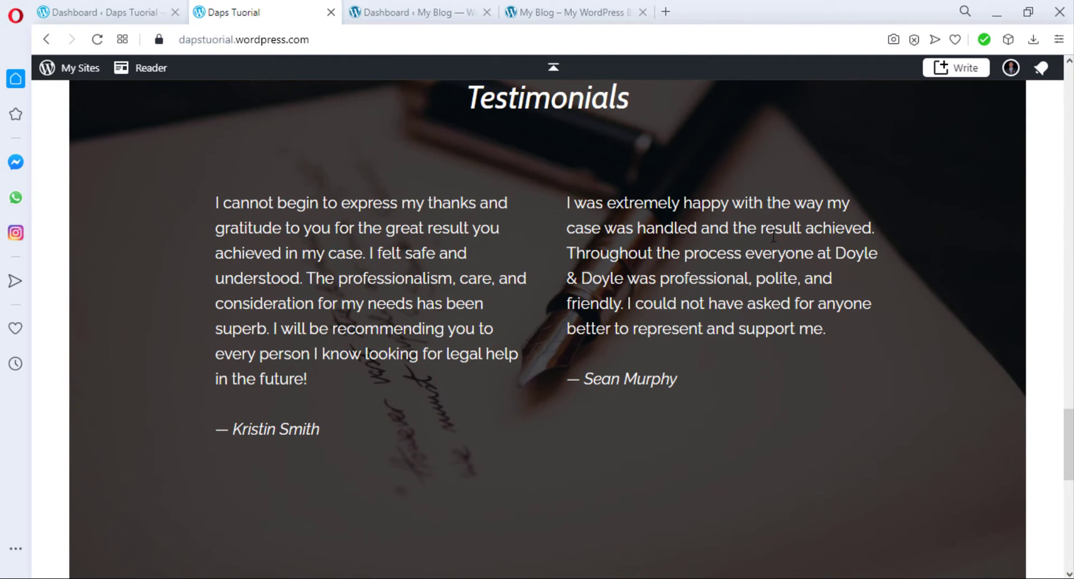
left_click(547, 13)
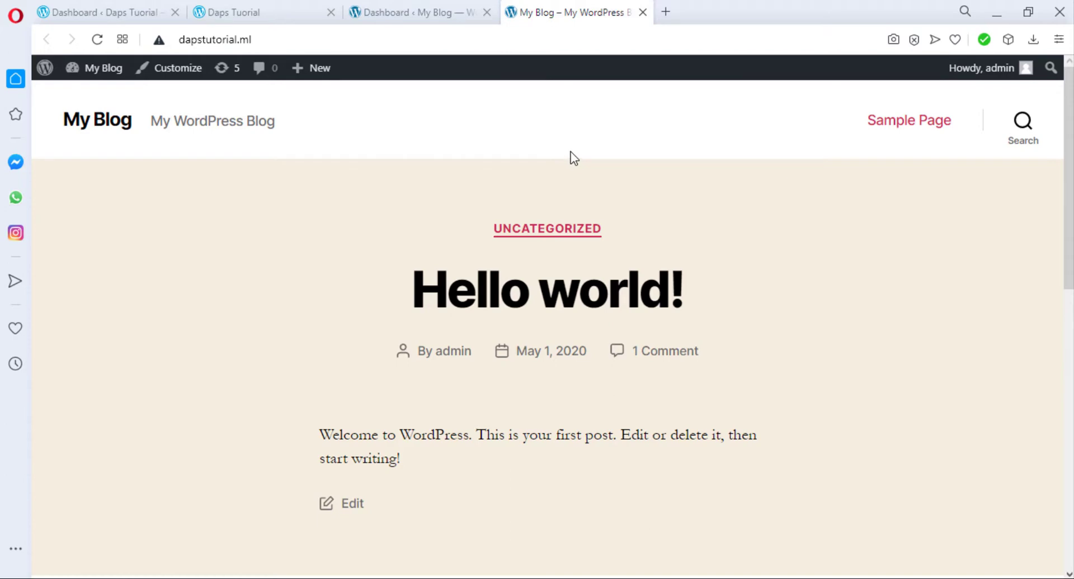
scroll(570, 152, "down", 15)
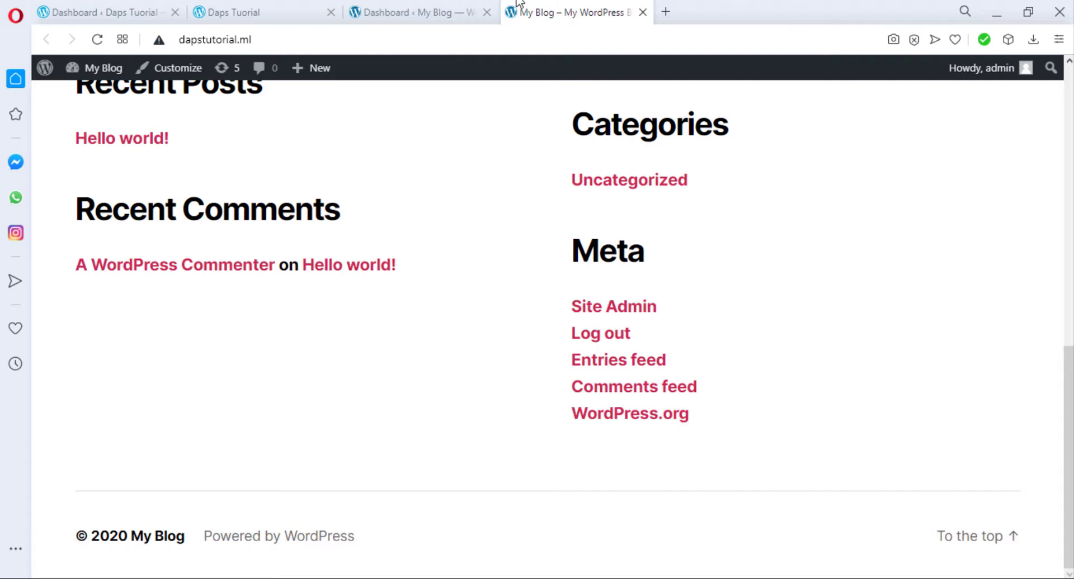
left_click(267, 13)
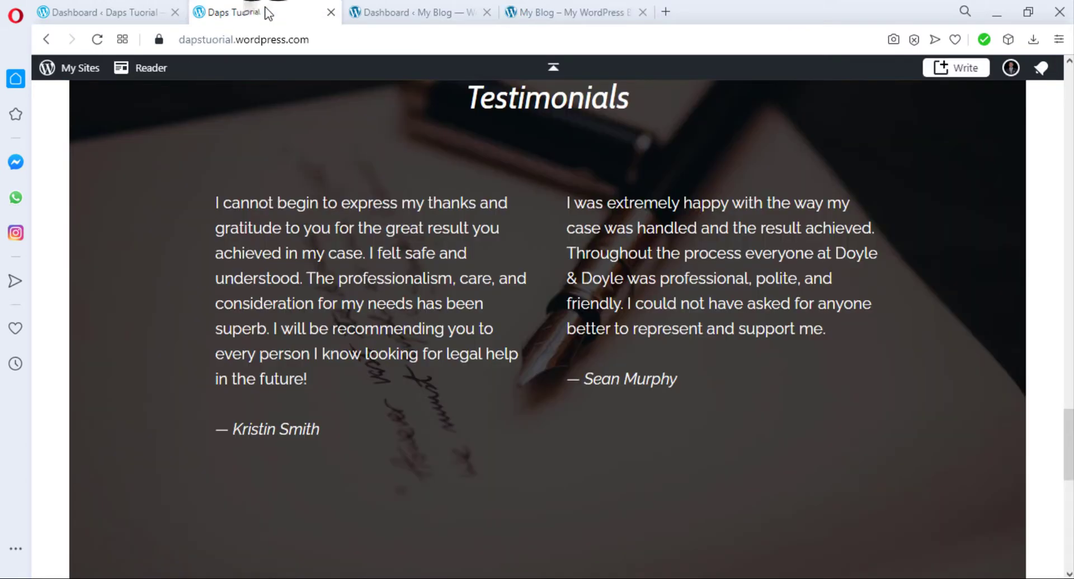
- Open the Export Content page under Tools in the Daps Tuorial dashboard
left_click(127, 15)
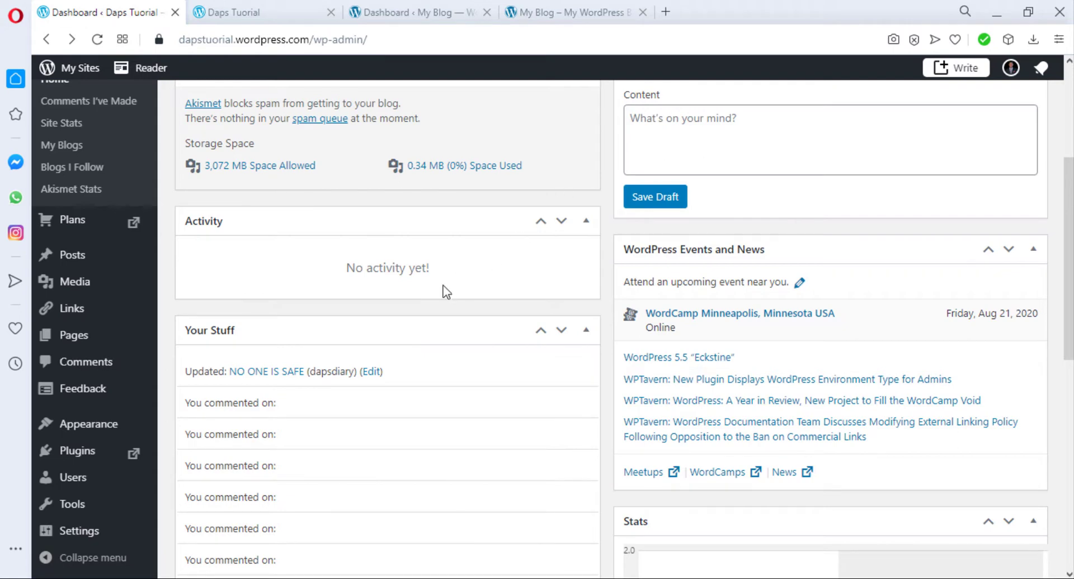
scroll(408, 331, "down", 3)
mouse_move(75, 504)
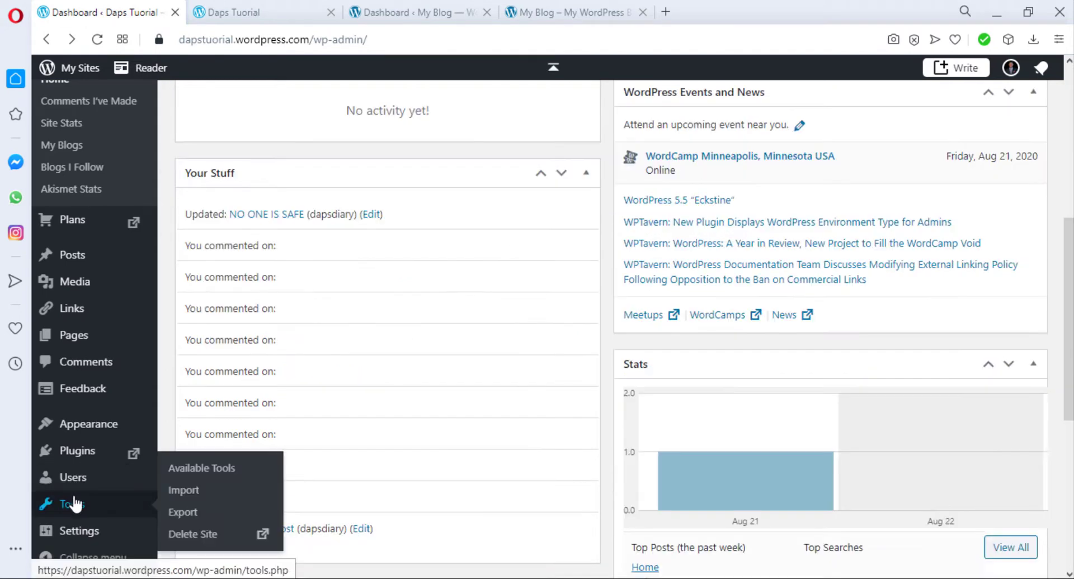
left_click(183, 513)
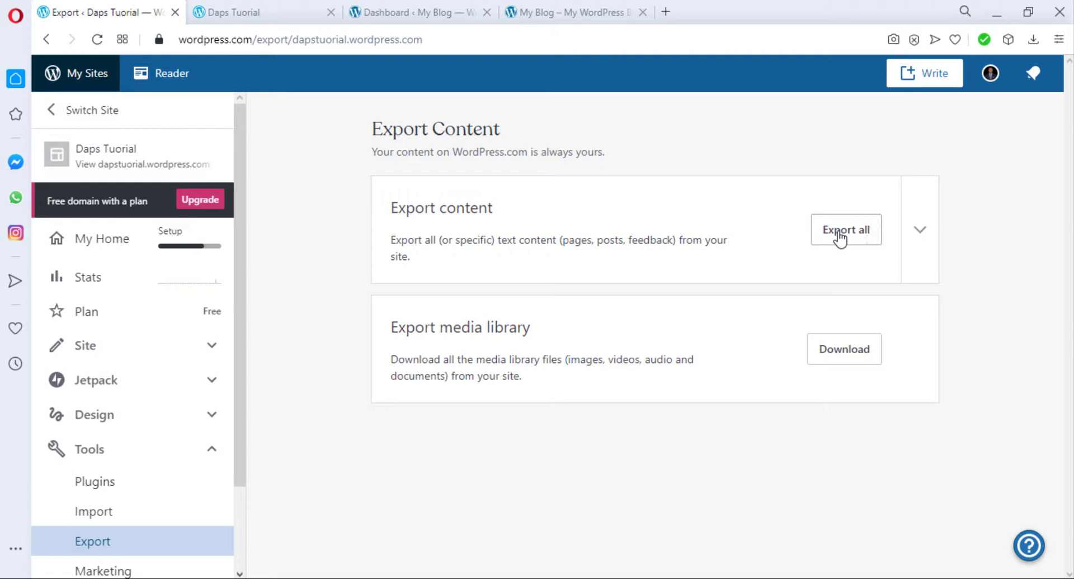
- Expand the options for exporting only specific content beside Export all
left_click(921, 234)
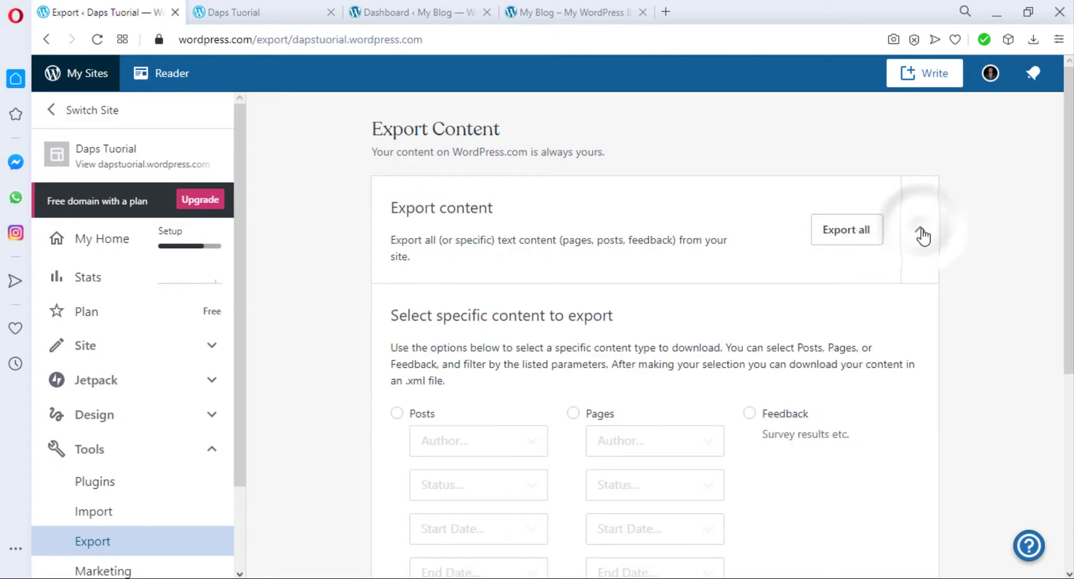
scroll(923, 238, "down", 4)
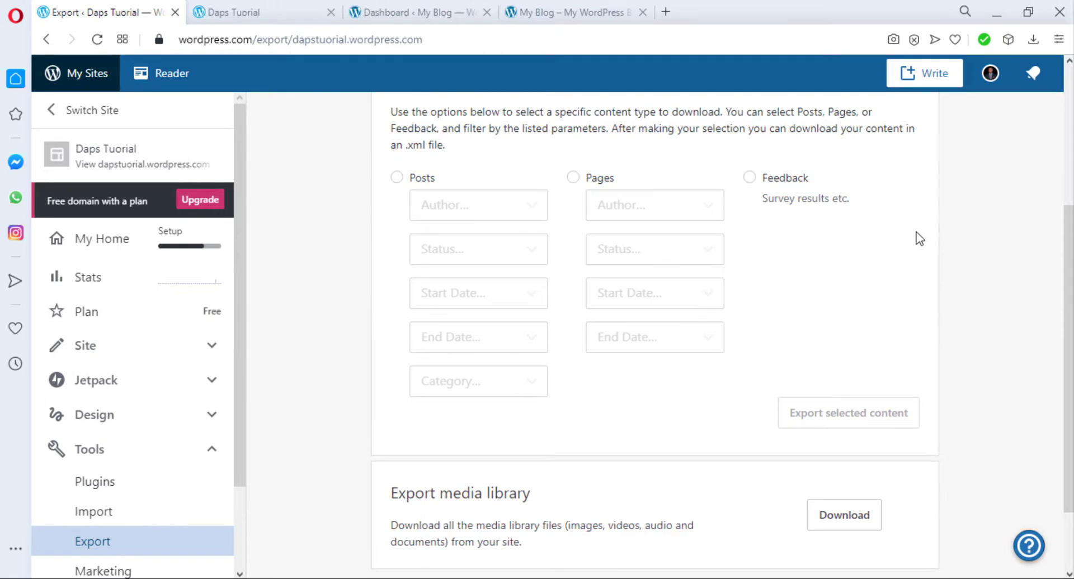
scroll(924, 237, "up", 1)
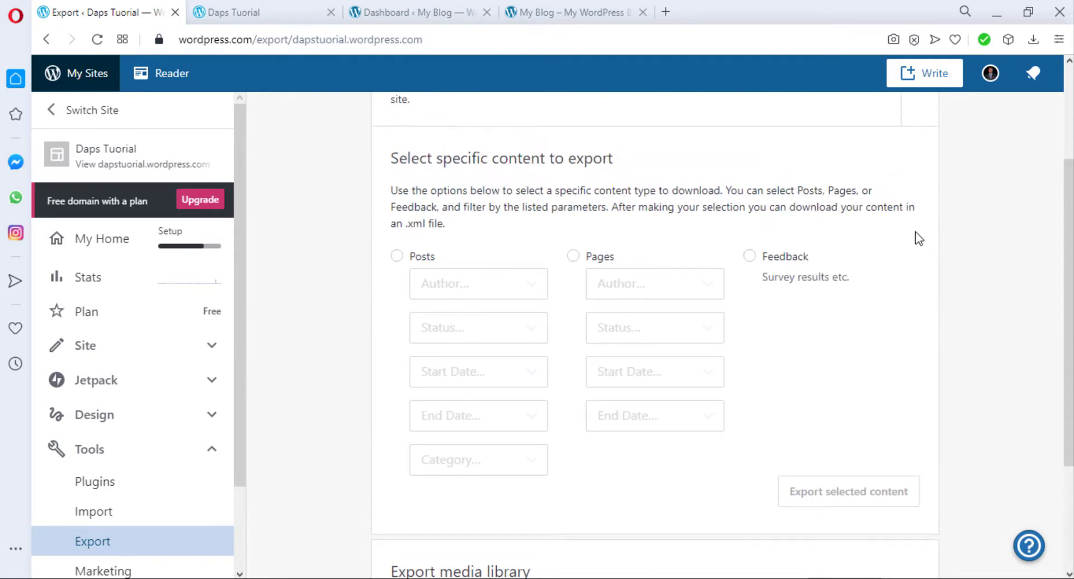
scroll(929, 256, "up", 2)
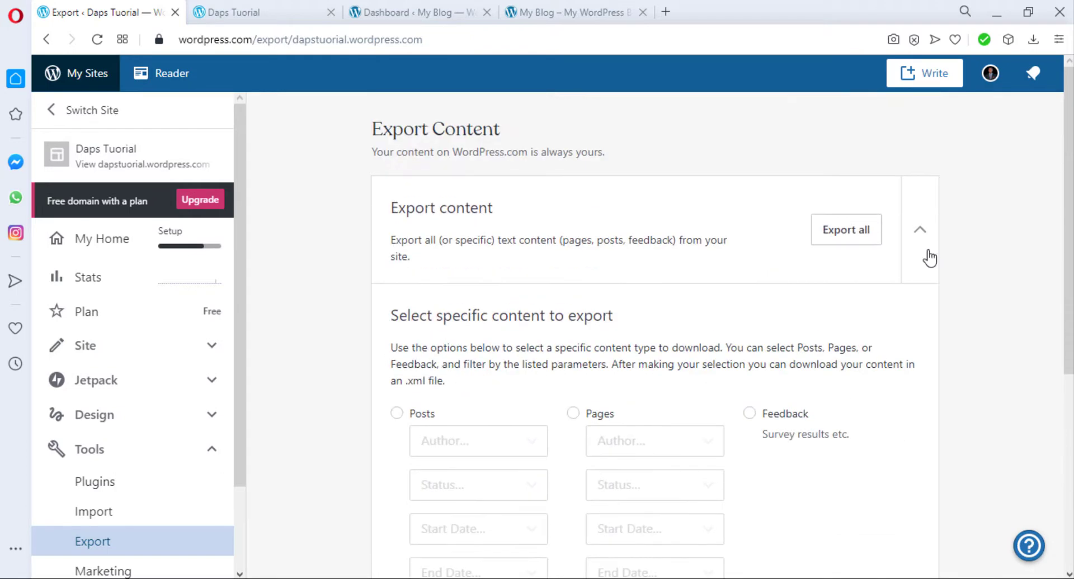
- Export all Daps Tuorial content, download the archive and open its folder
left_click(919, 234)
left_click(839, 240)
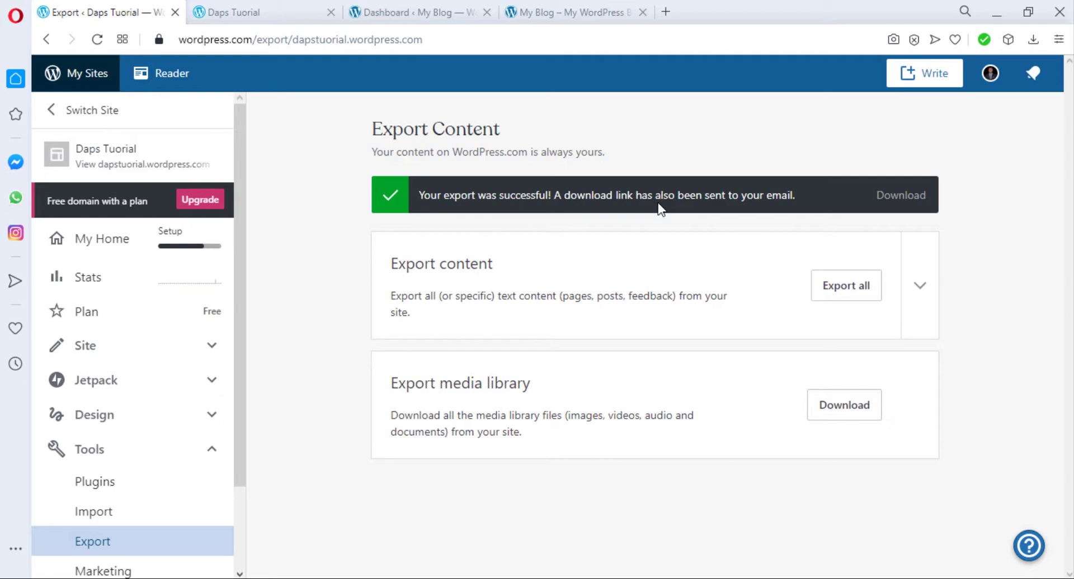
left_click(895, 202)
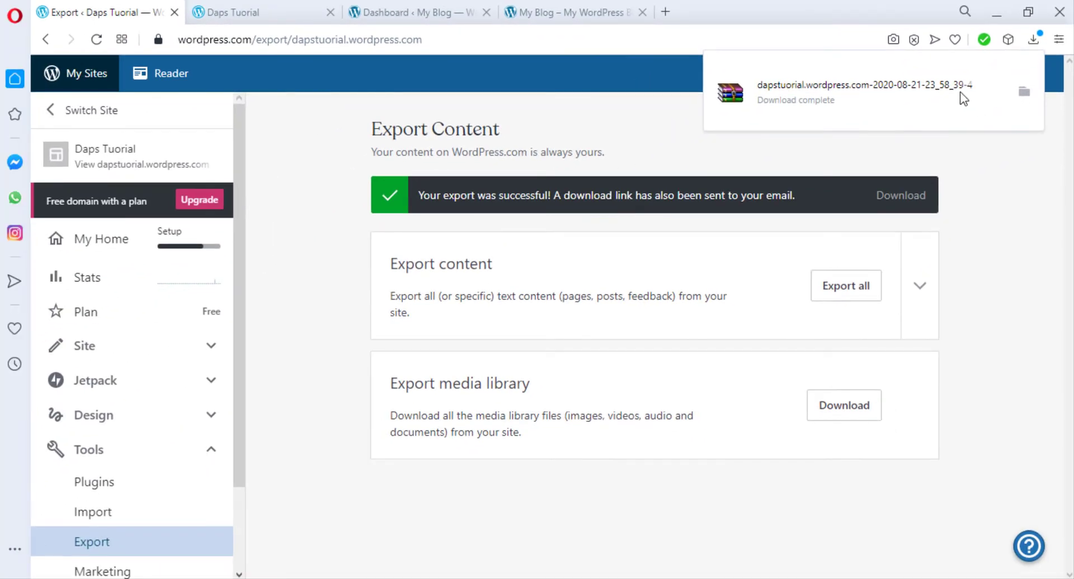
left_click(835, 102)
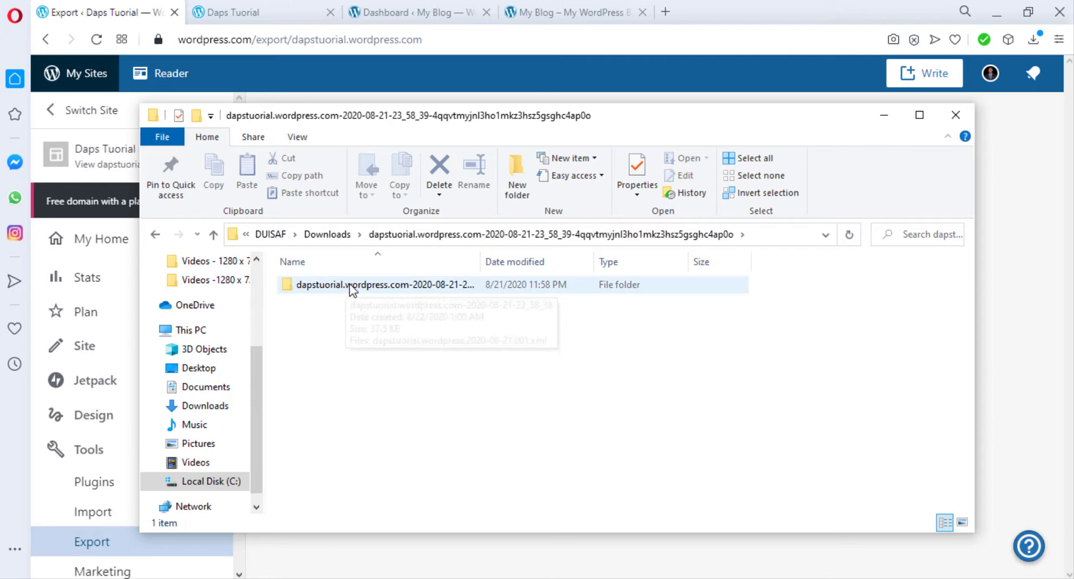
- Check the export folder holds dapstuorial.wordpress.2020-08-21.001.xml, then minimize File Explorer
left_click(379, 289)
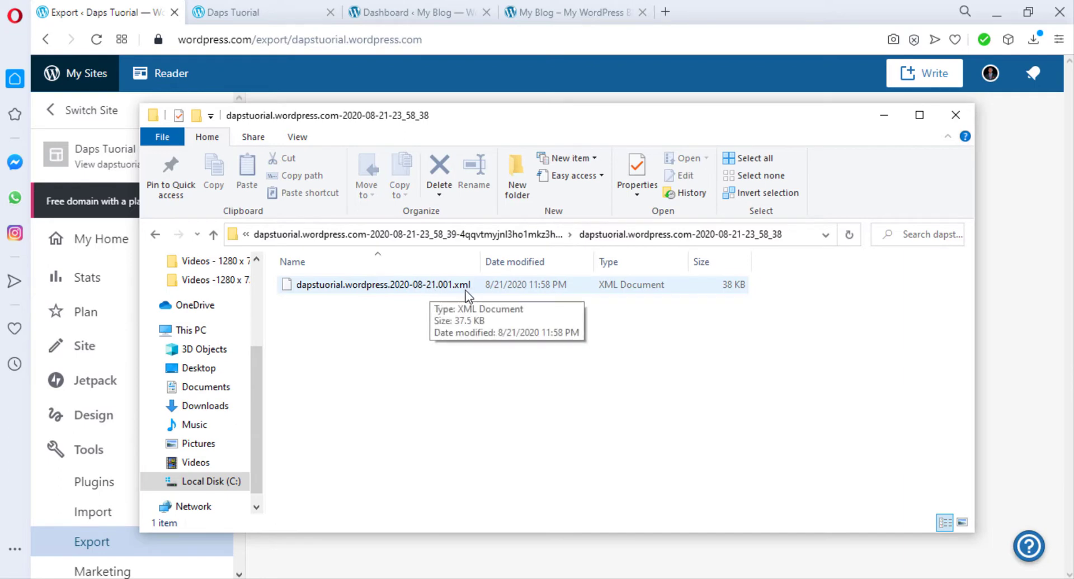
left_click(884, 115)
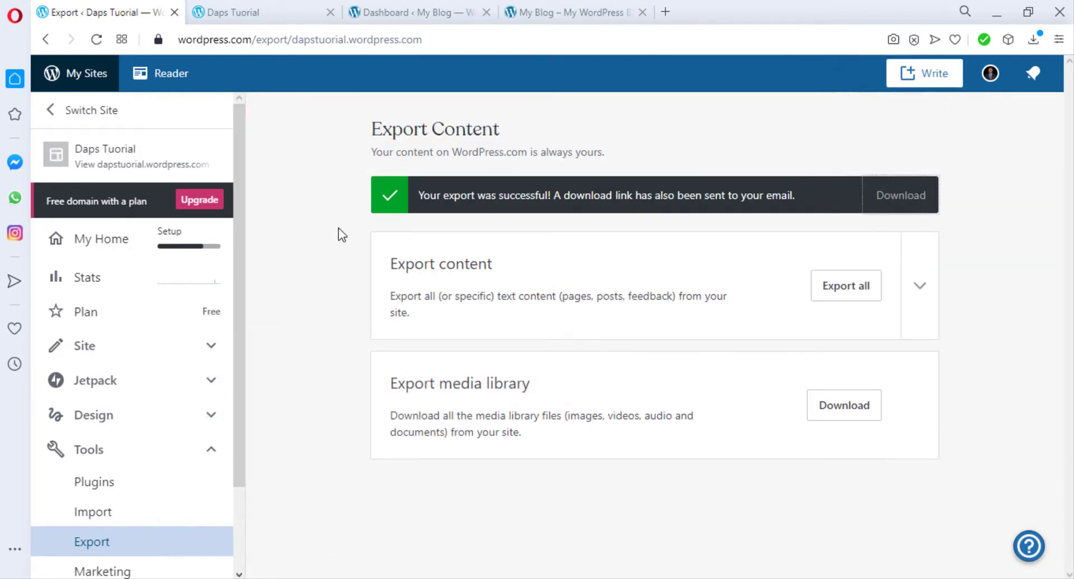
- Install the WordPress importer from Tools > Import on the self-hosted My Blog site
left_click(415, 17)
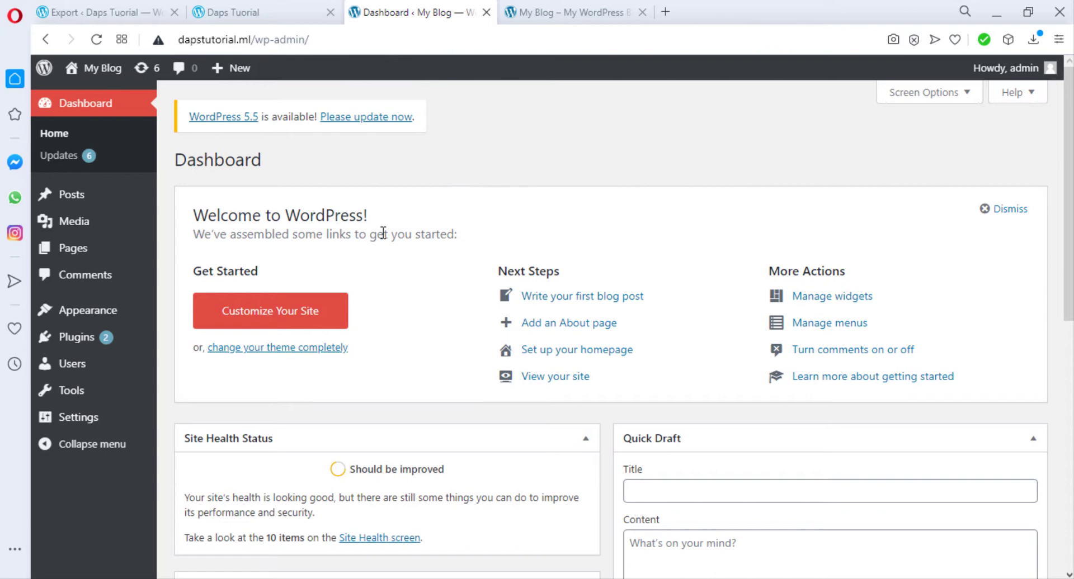
mouse_move(95, 394)
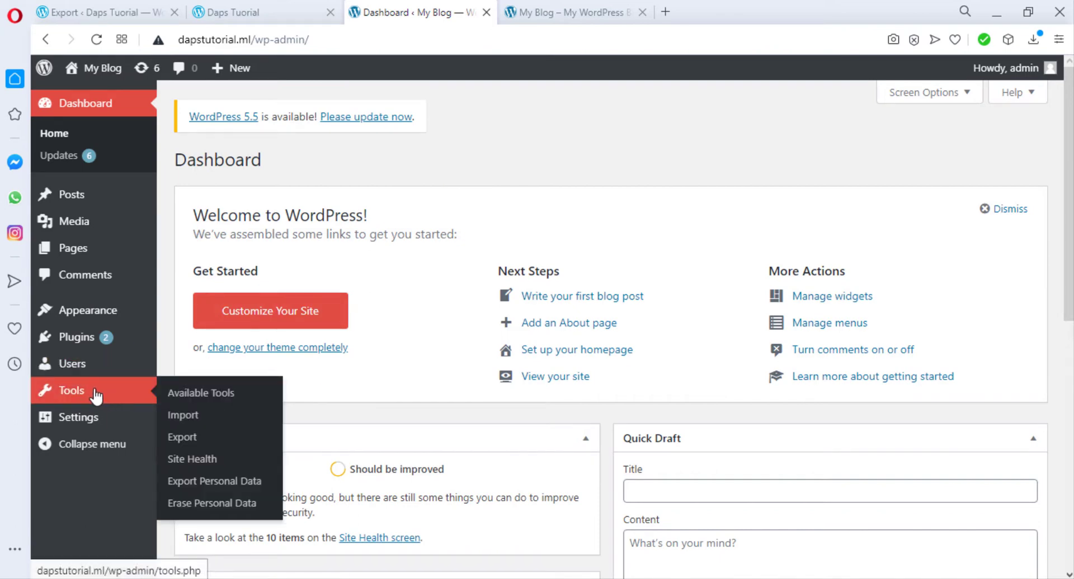
left_click(188, 416)
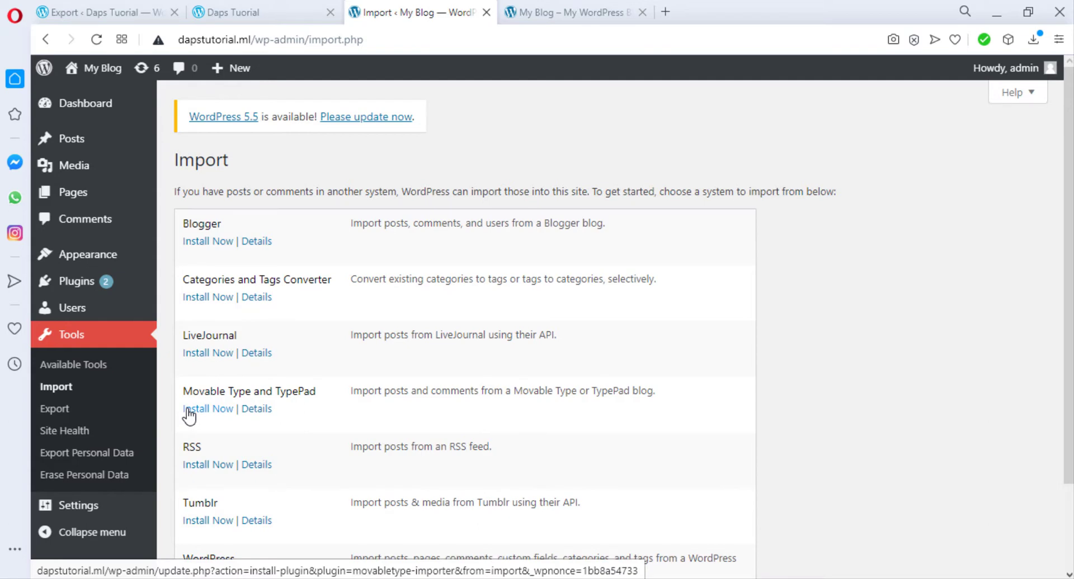
scroll(274, 358, "down", 2)
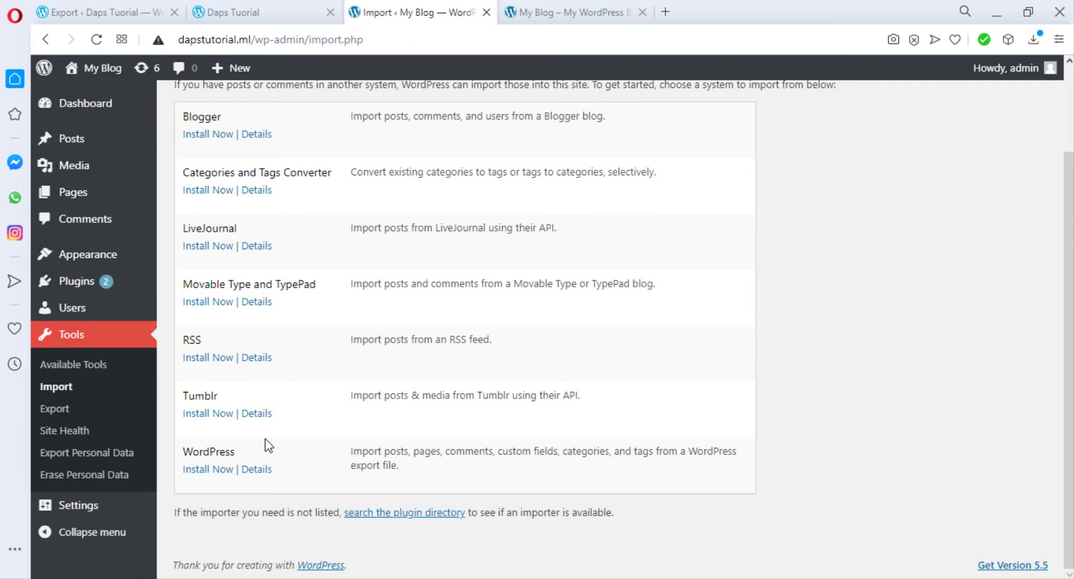
left_click(210, 469)
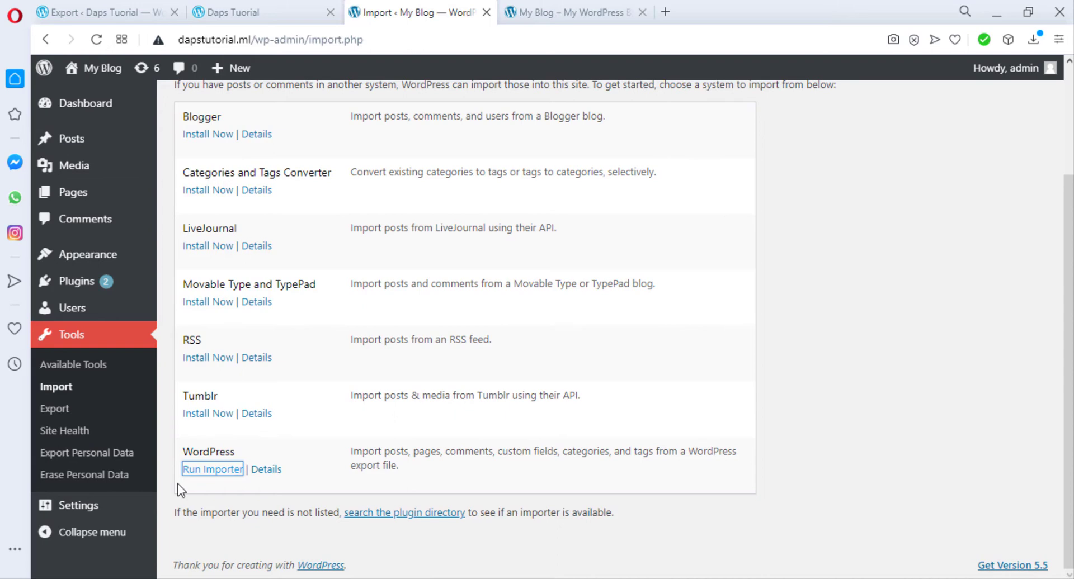
- Run the WordPress importer and upload dapstuorial.wordpress.2020-08-21.001.xml
left_click(200, 472)
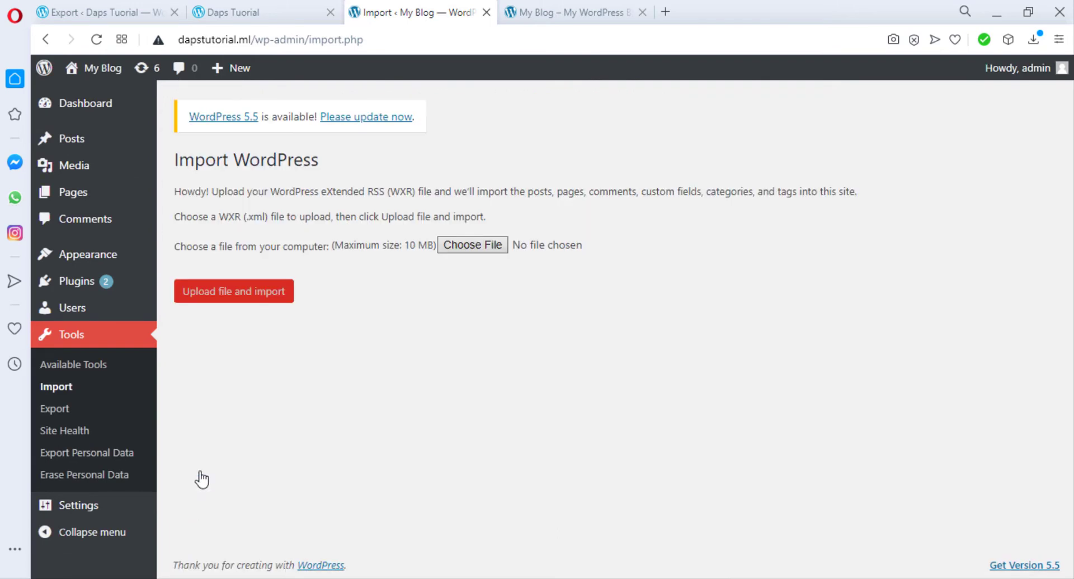
left_click(479, 246)
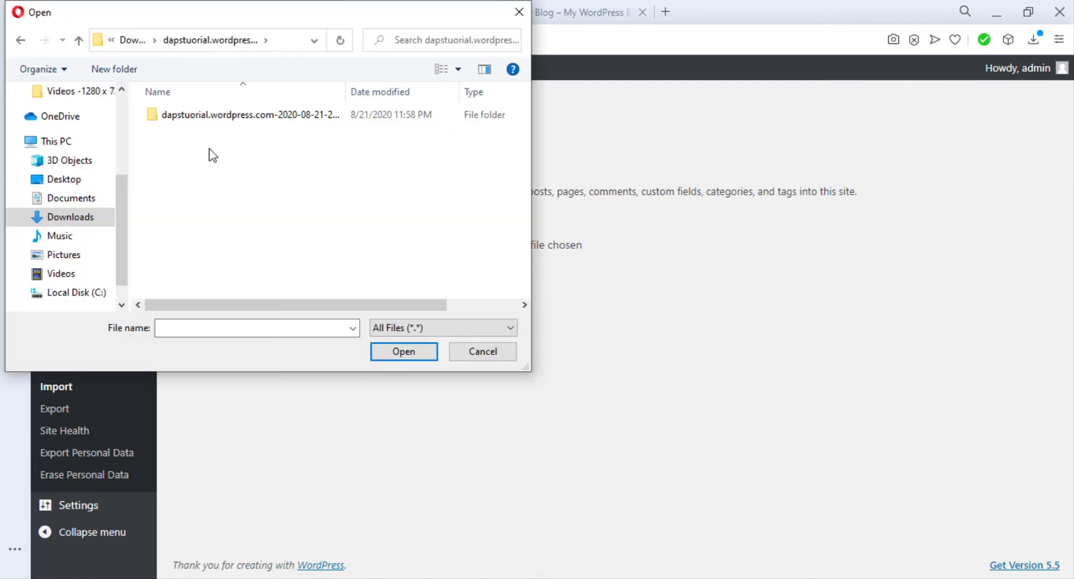
double_click(210, 116)
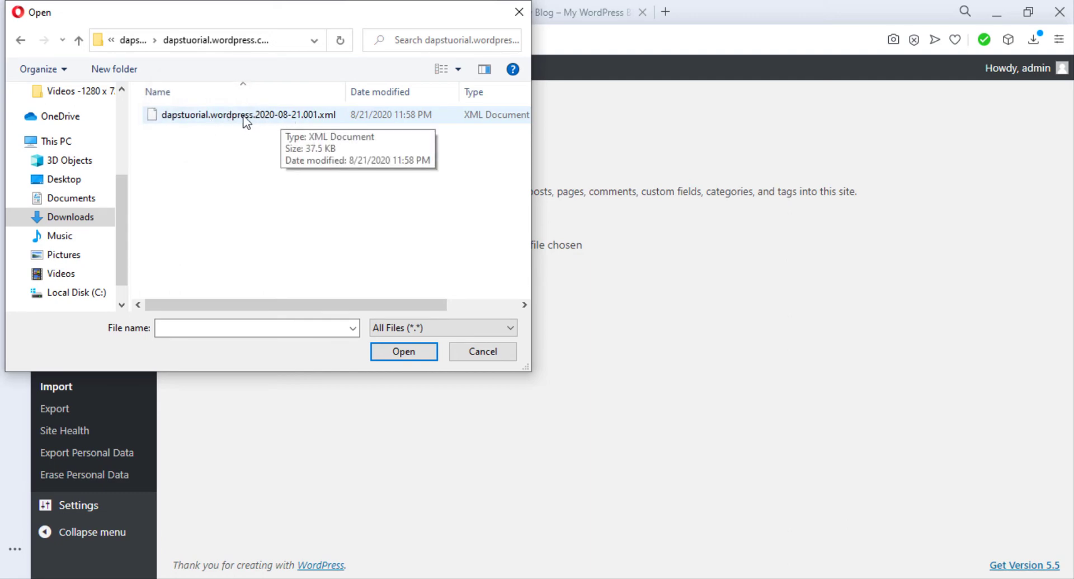
left_click(243, 119)
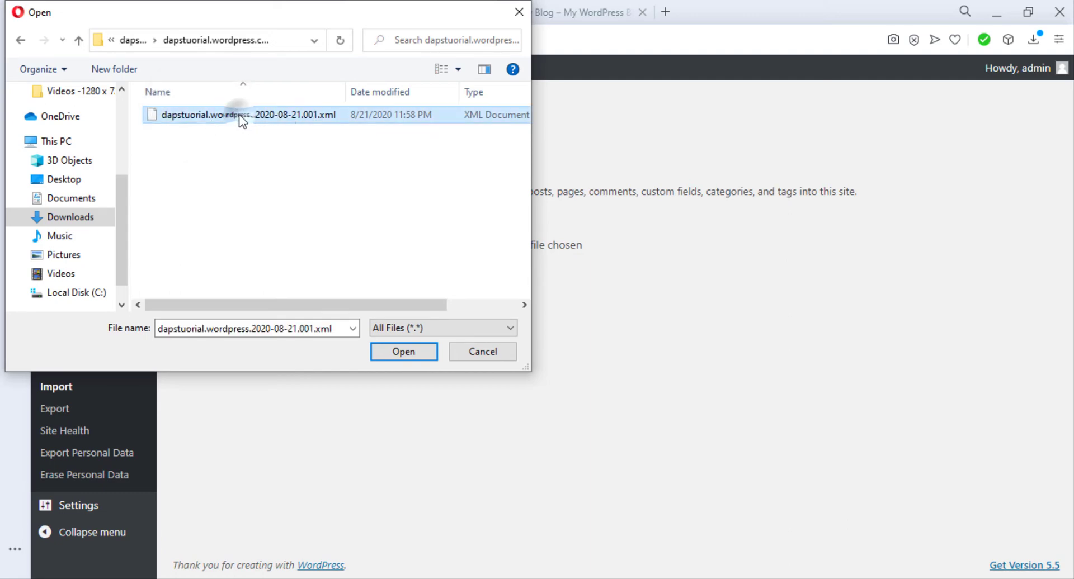
left_click(403, 352)
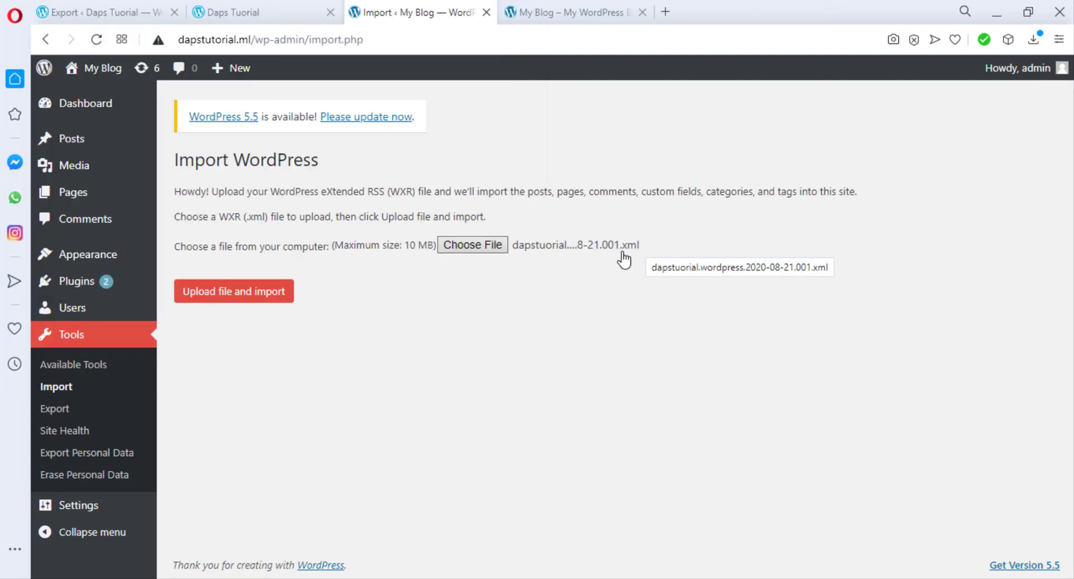
left_click(220, 302)
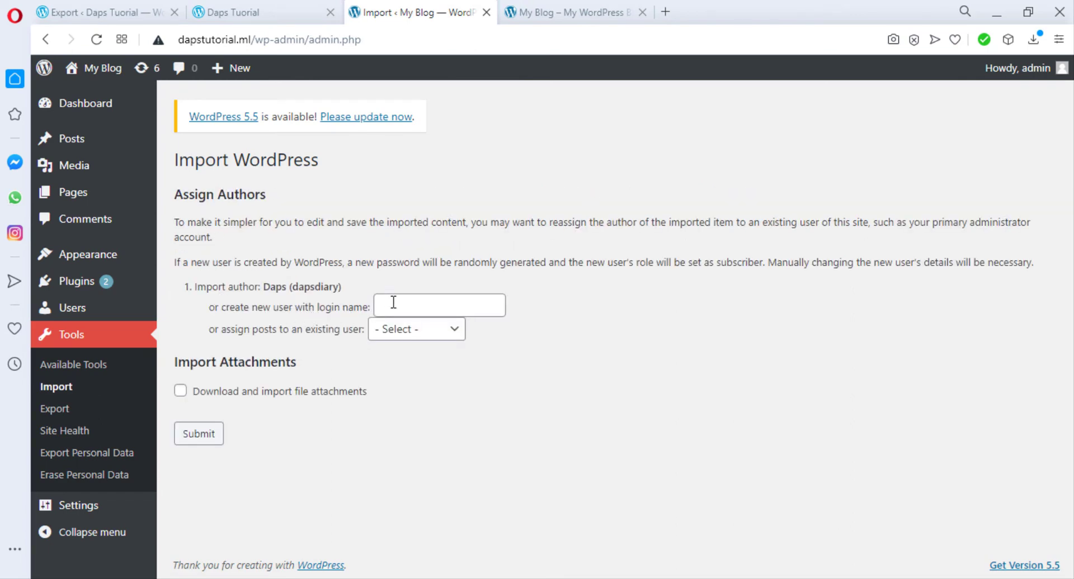
- Import the content with posts assigned to admin and file attachments downloaded
left_click(447, 332)
left_click(440, 358)
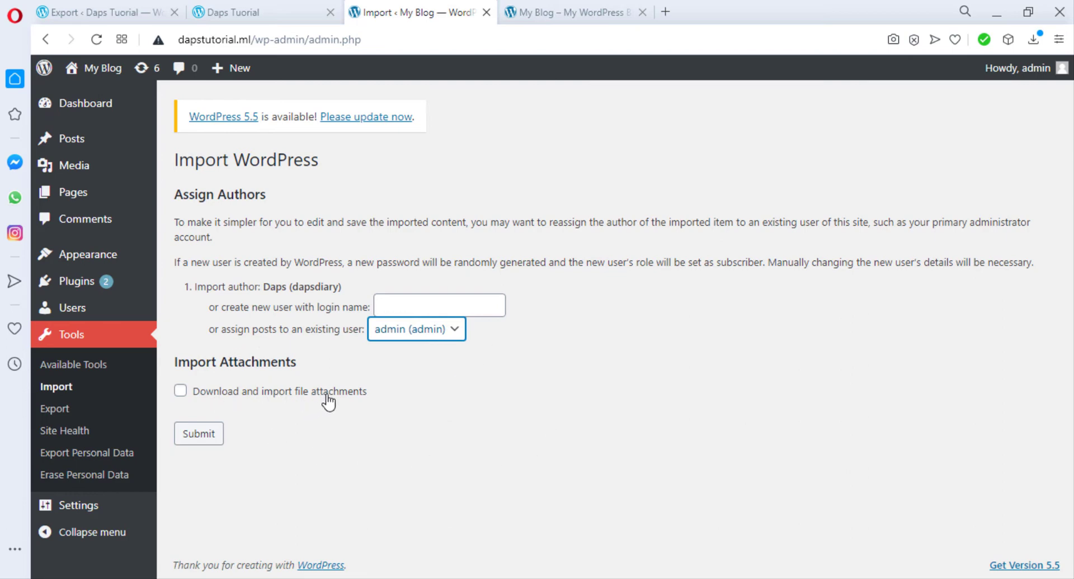
left_click(181, 391)
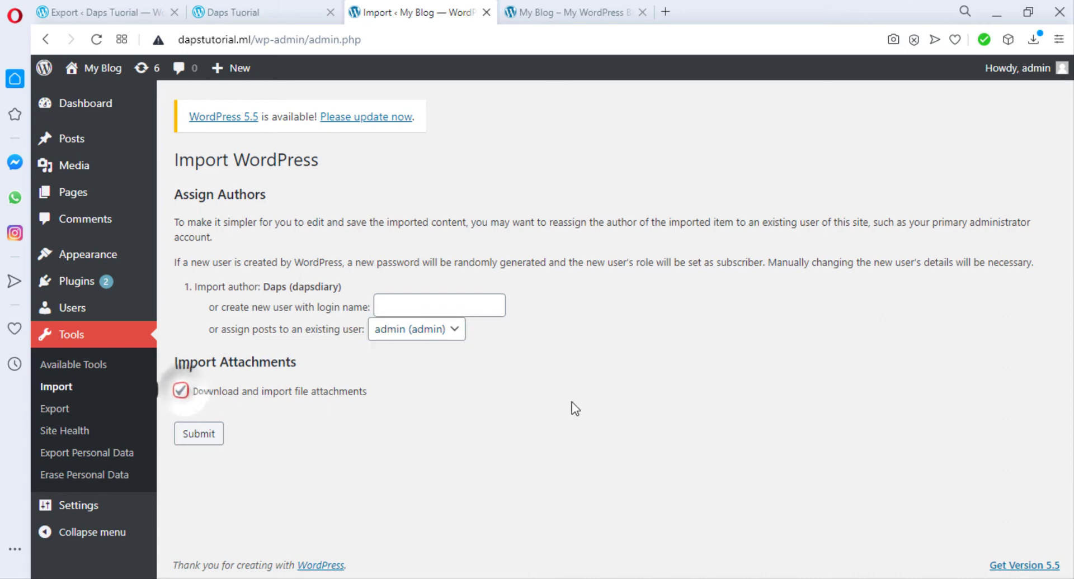
left_click(222, 439)
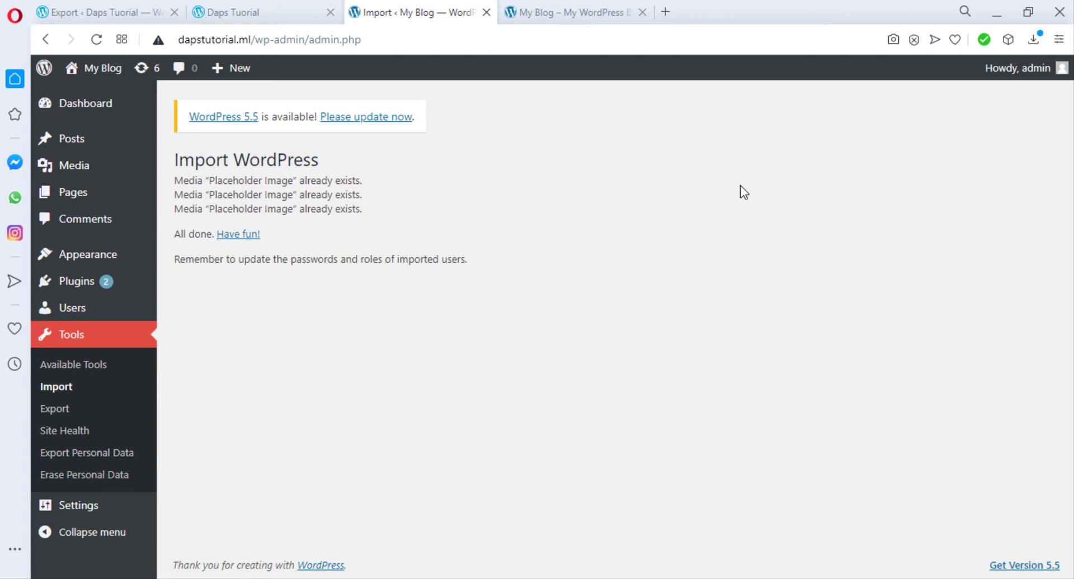
- Open the imported Home page from All Pages in a new tab and scroll through it
mouse_move(147, 197)
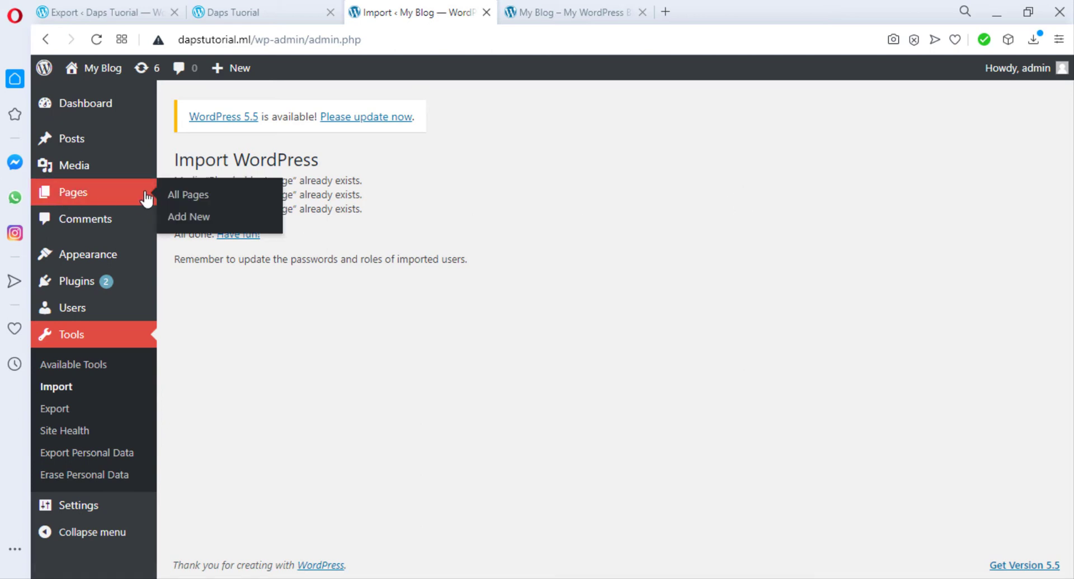
left_click(186, 195)
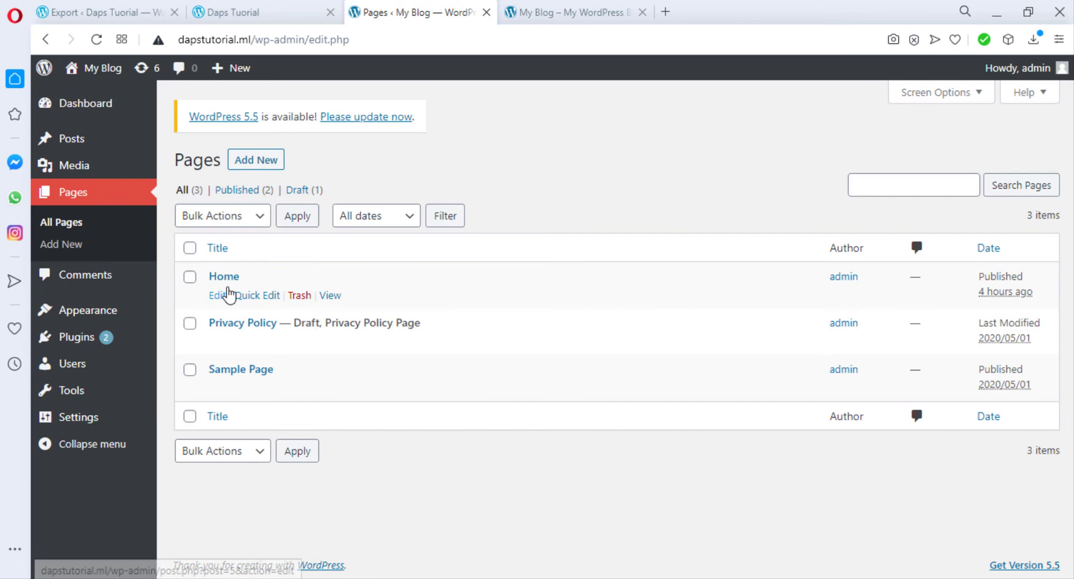
right_click(329, 296)
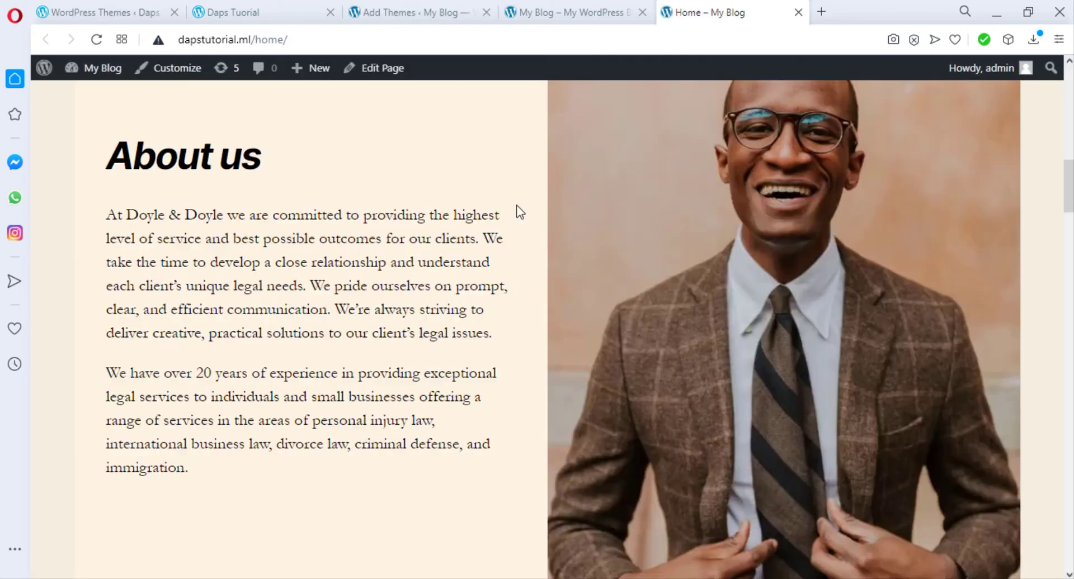
left_click(1067, 190)
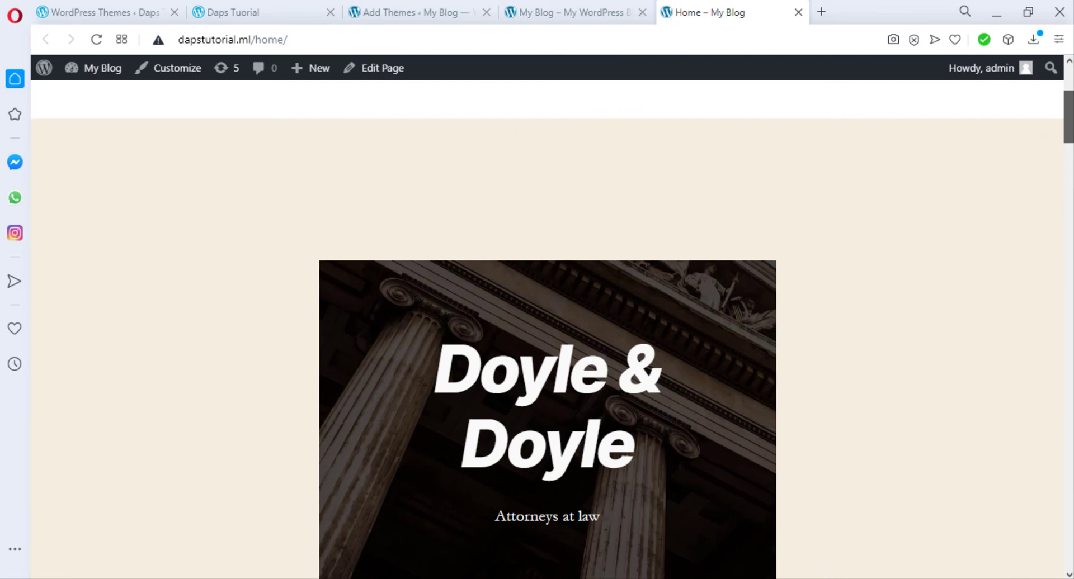
scroll(547, 330, "down", 12)
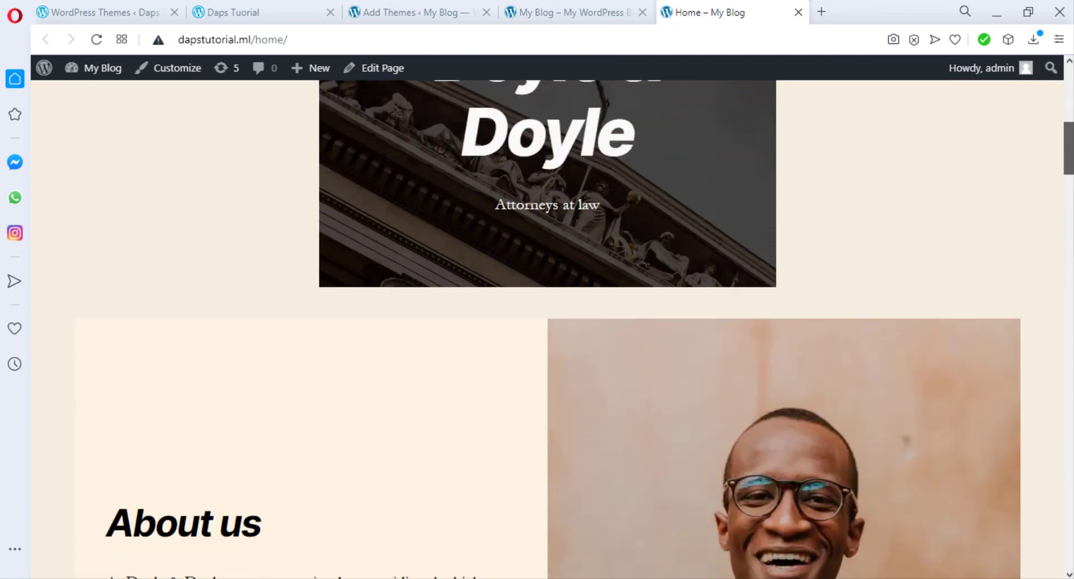
scroll(547, 330, "down", 10)
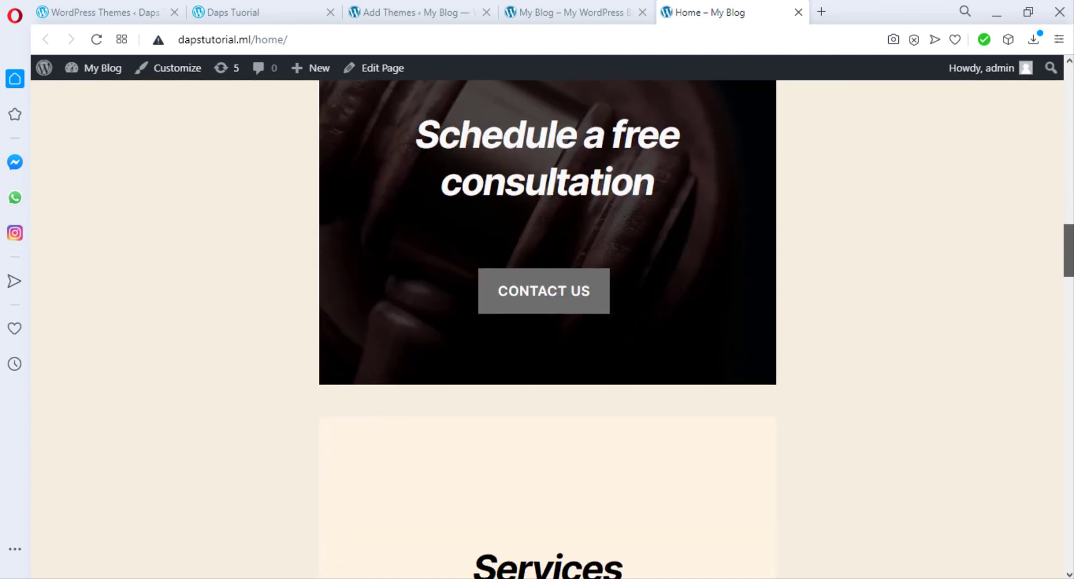
scroll(547, 330, "up", 8)
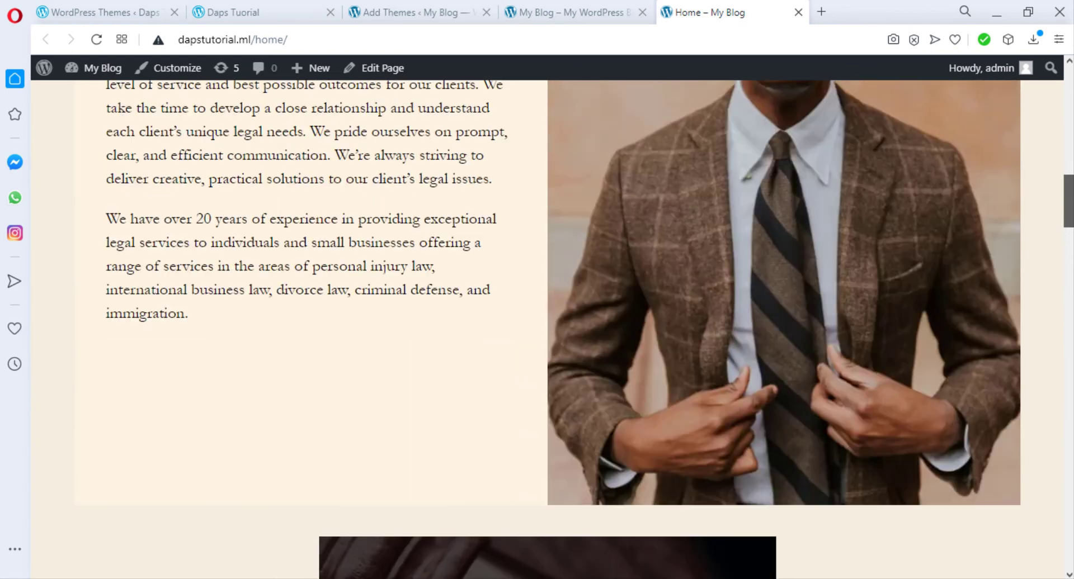